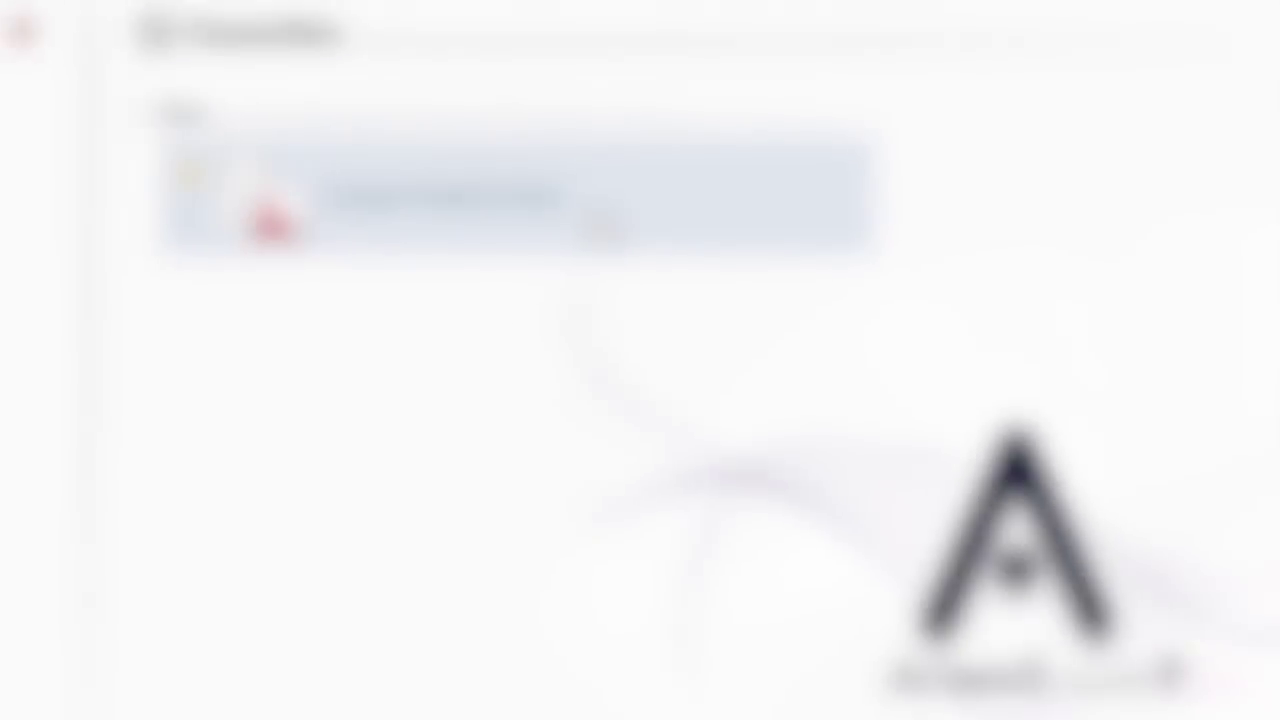
Open Compact Analysis Project 1 and display Prototype Sew A as an FFT vs. Time spectrogram.
left_click(593, 228)
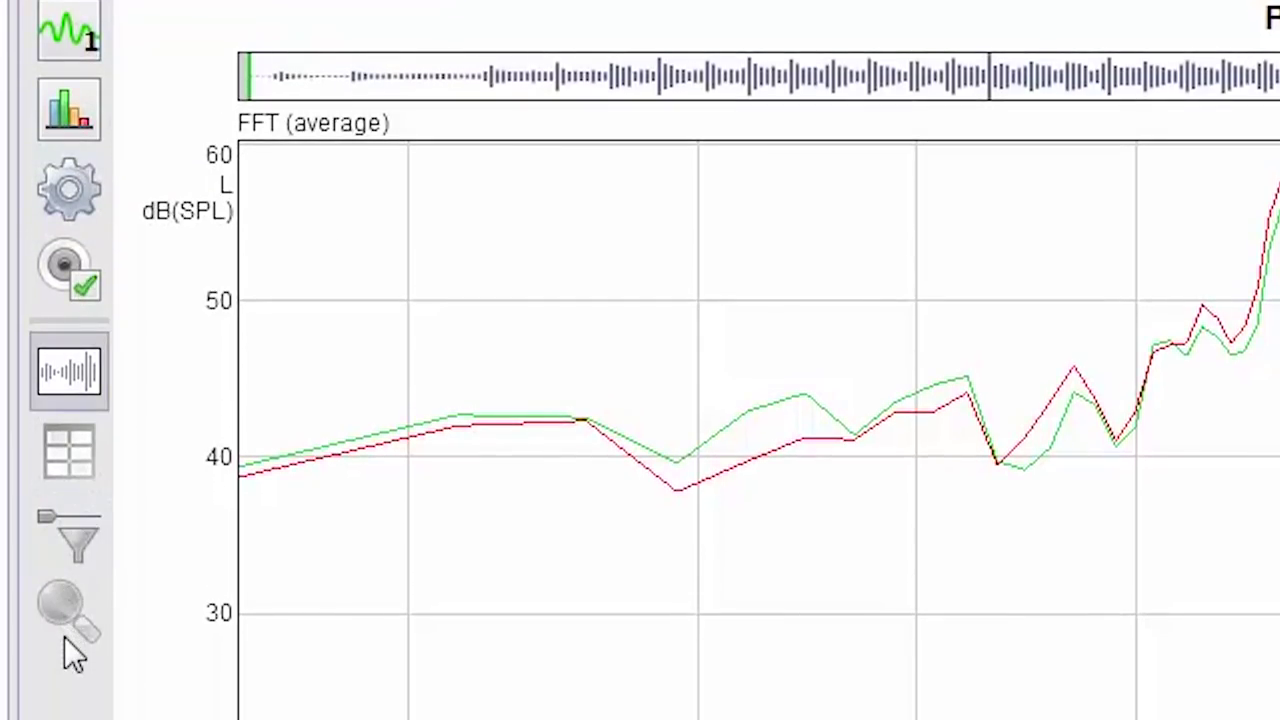
left_click(86, 104)
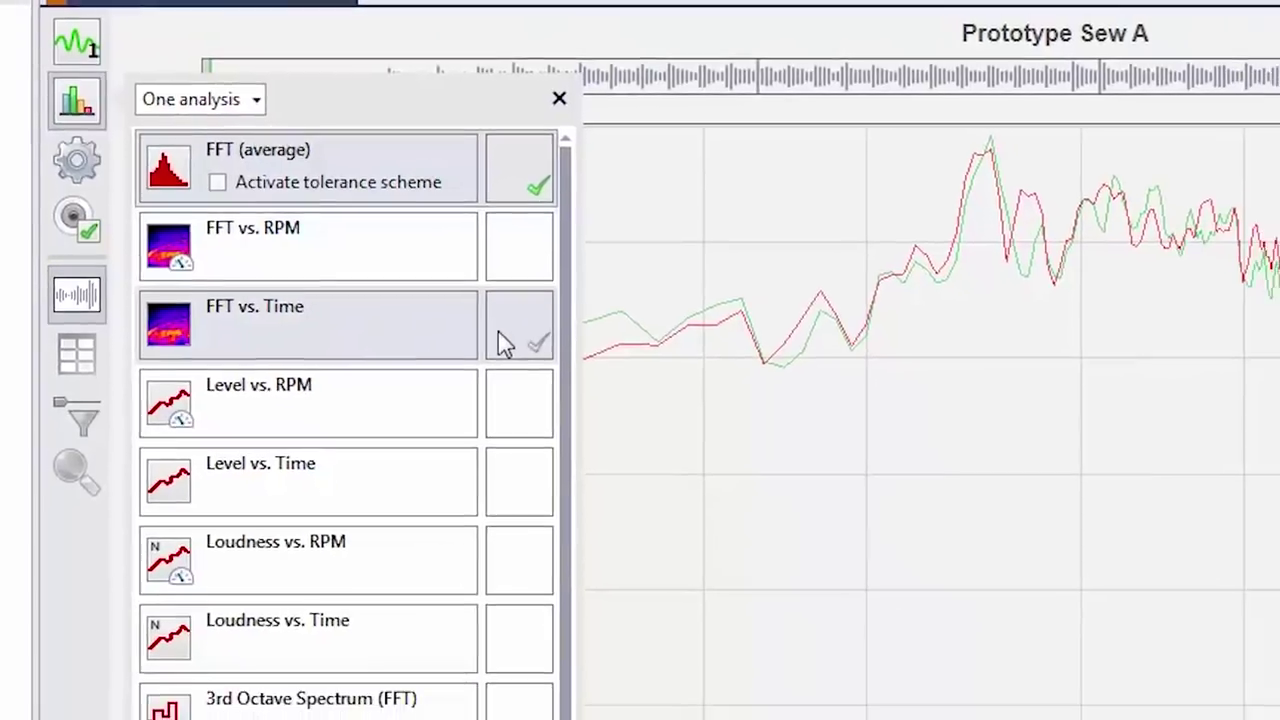
left_click(504, 343)
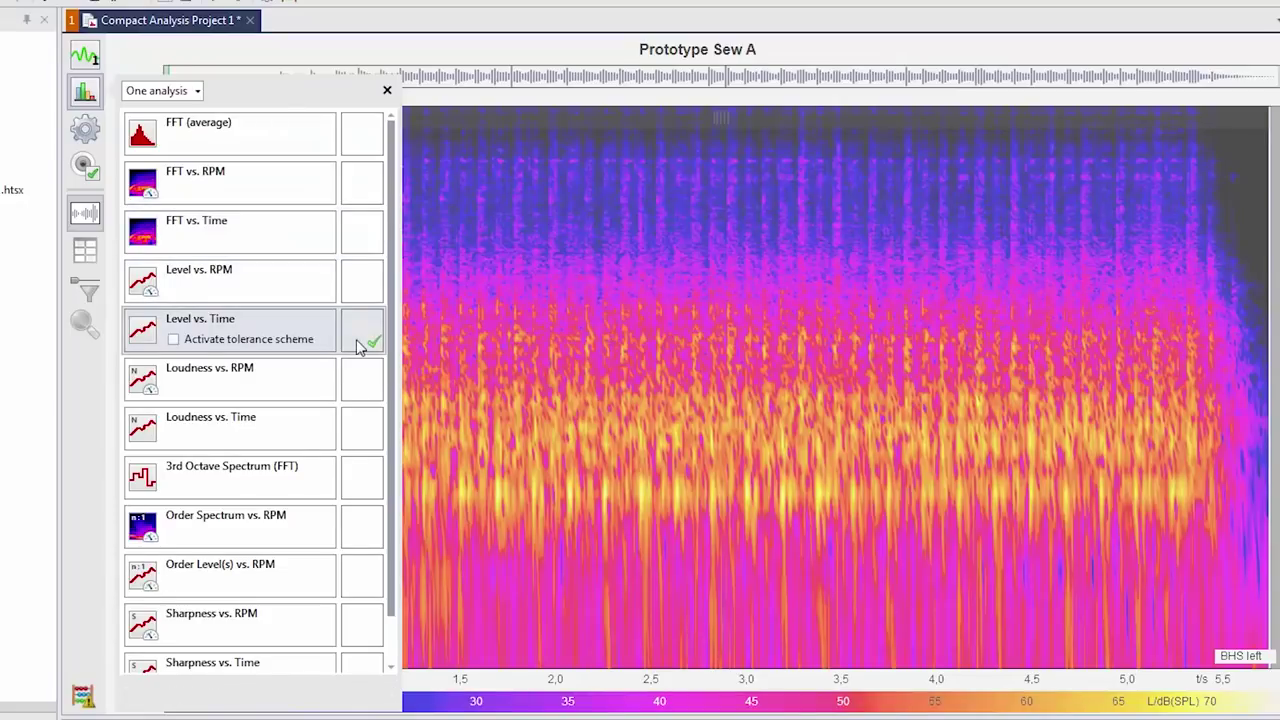
Switch to Level vs. Time with the time signal shown, limited to 1.4–3.75 s.
left_click(360, 345)
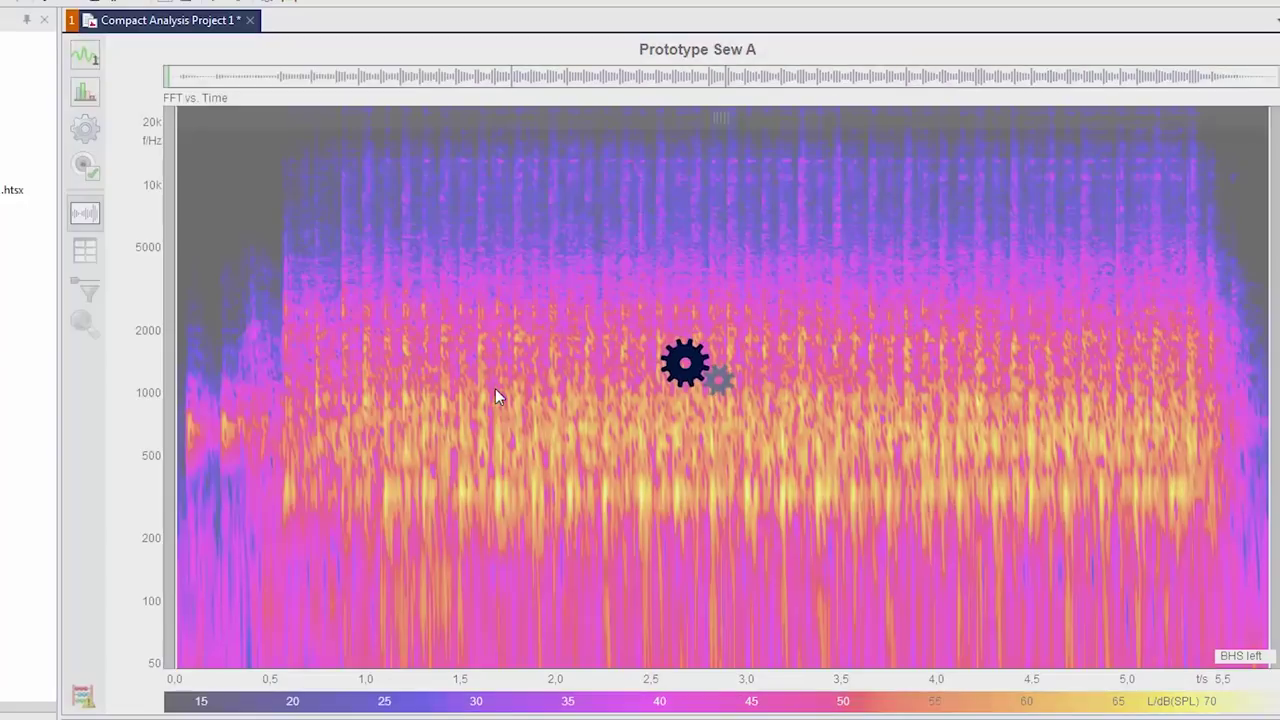
left_click(85, 213)
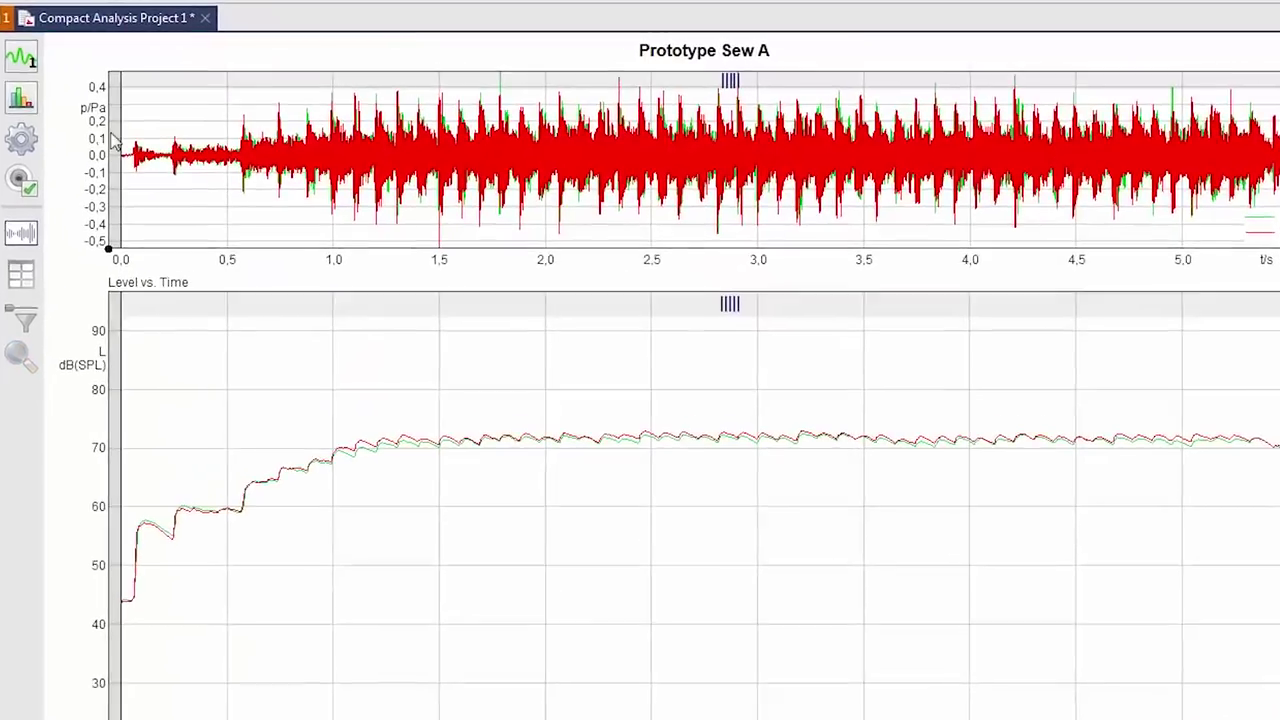
left_click_drag(60, 162, 397, 165)
left_click_drag(1238, 185, 762, 187)
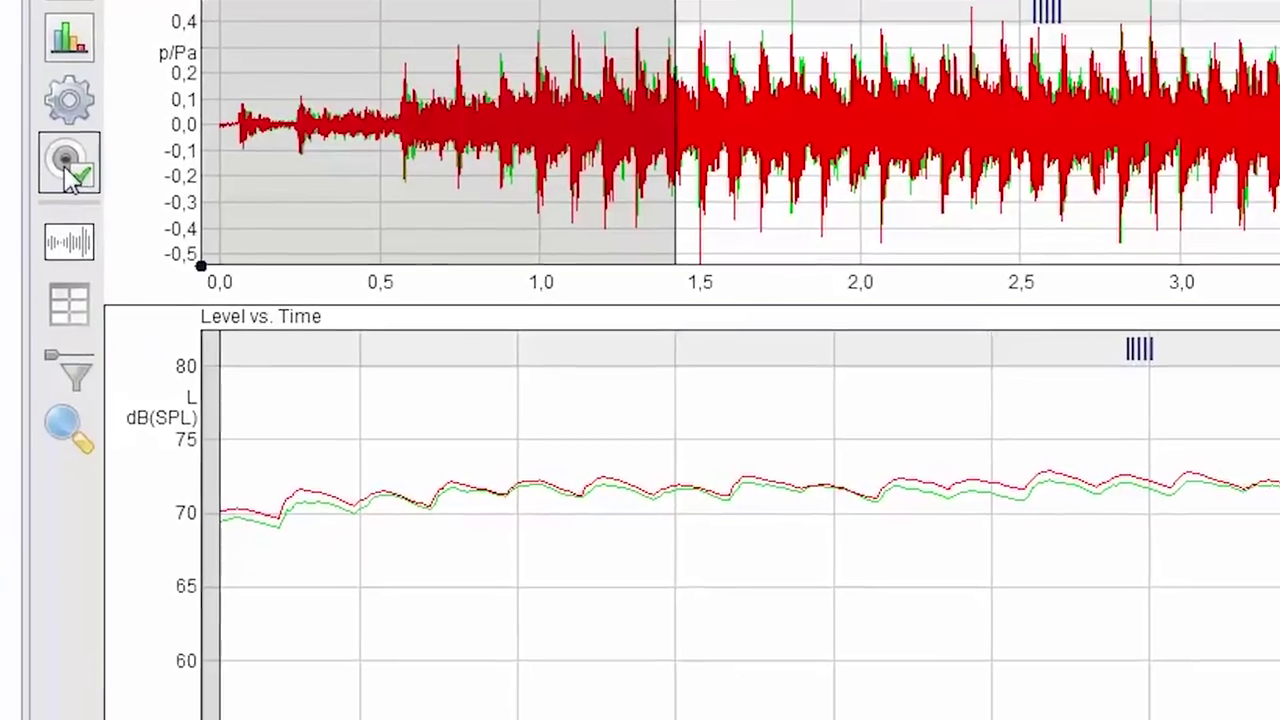
Analyse only the Mic Top channel, dropping BHS left and BHS right.
left_click(42, 189)
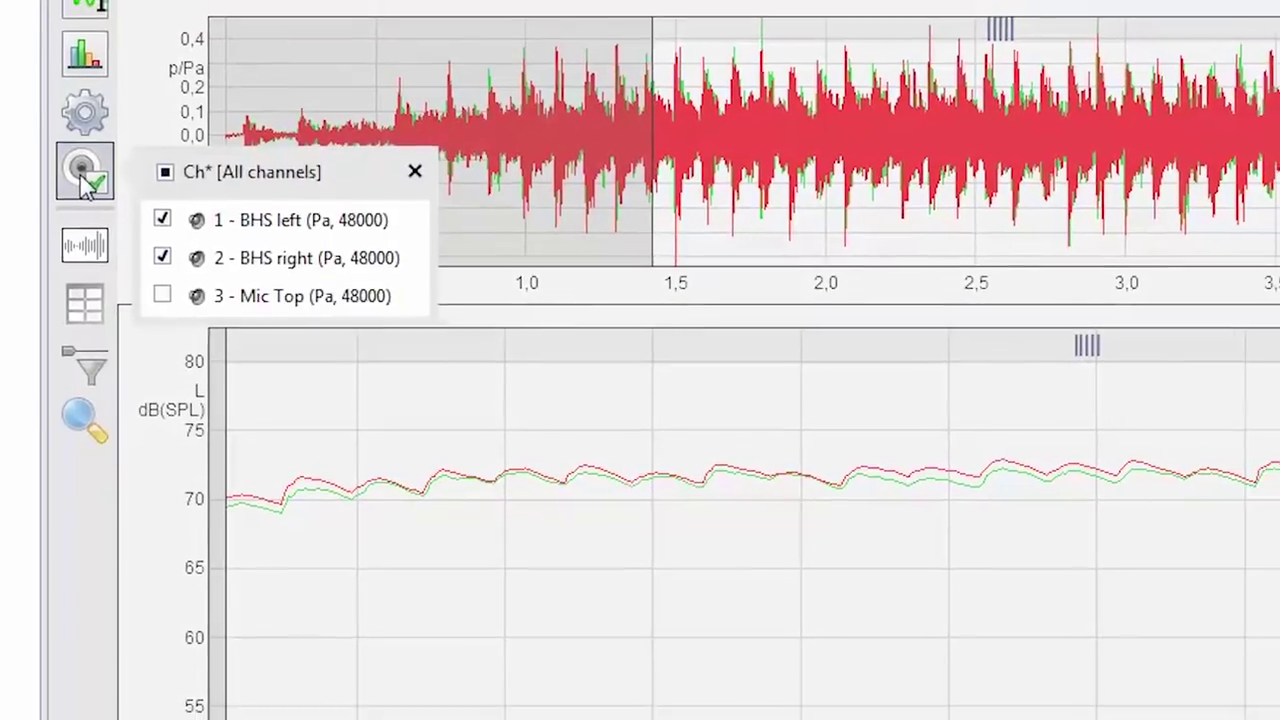
left_click(174, 225)
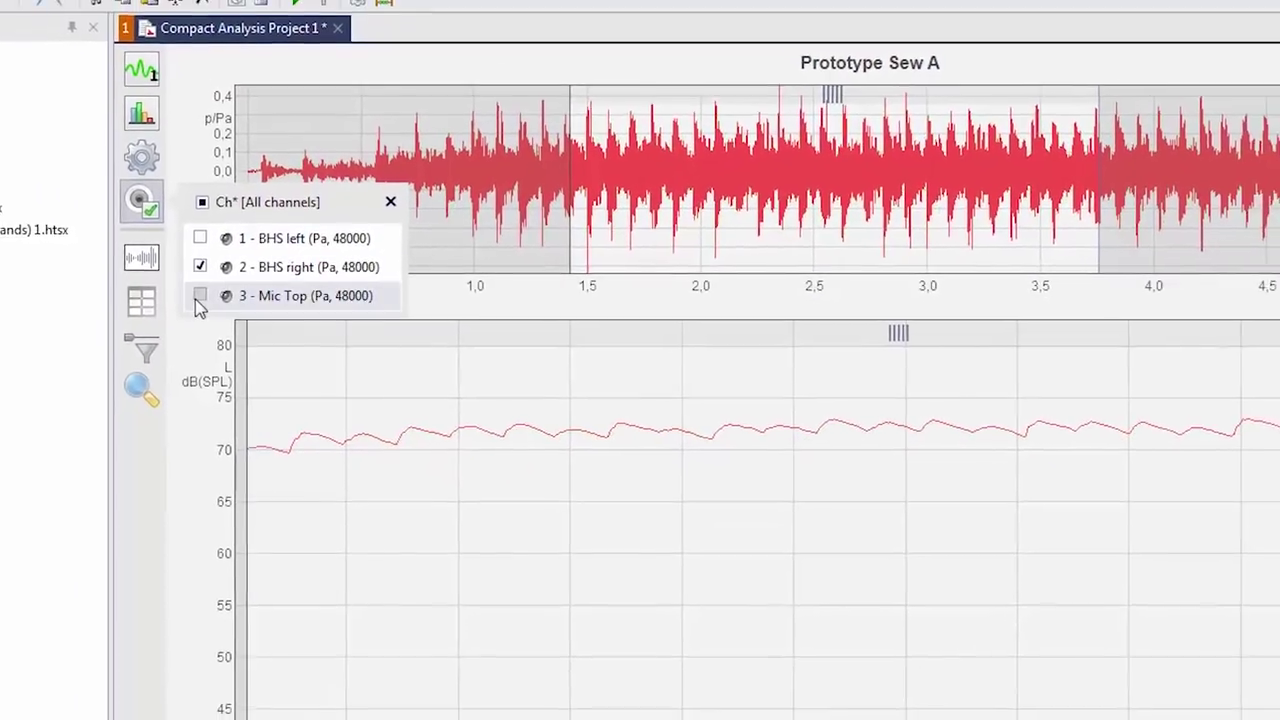
left_click(174, 295)
left_click(206, 268)
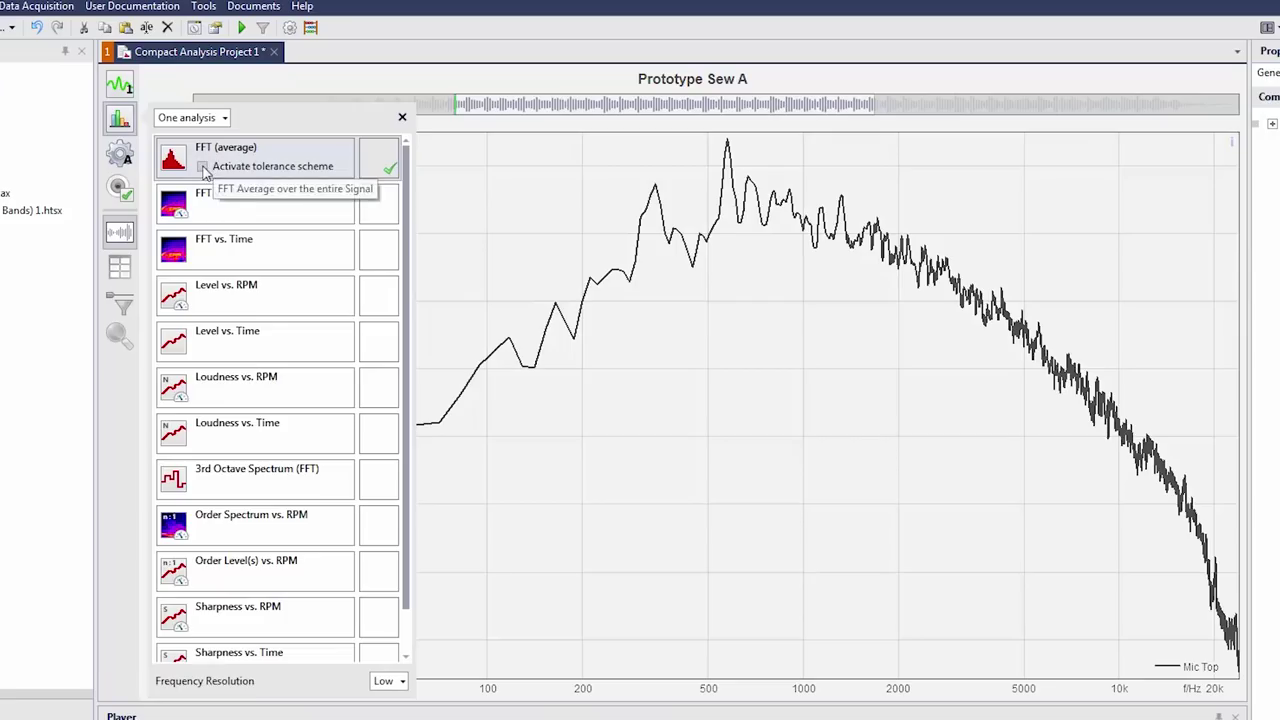
Activate the FFT (average) tolerance scheme and zoom into the spectrum's exceedance region.
left_click(449, 236)
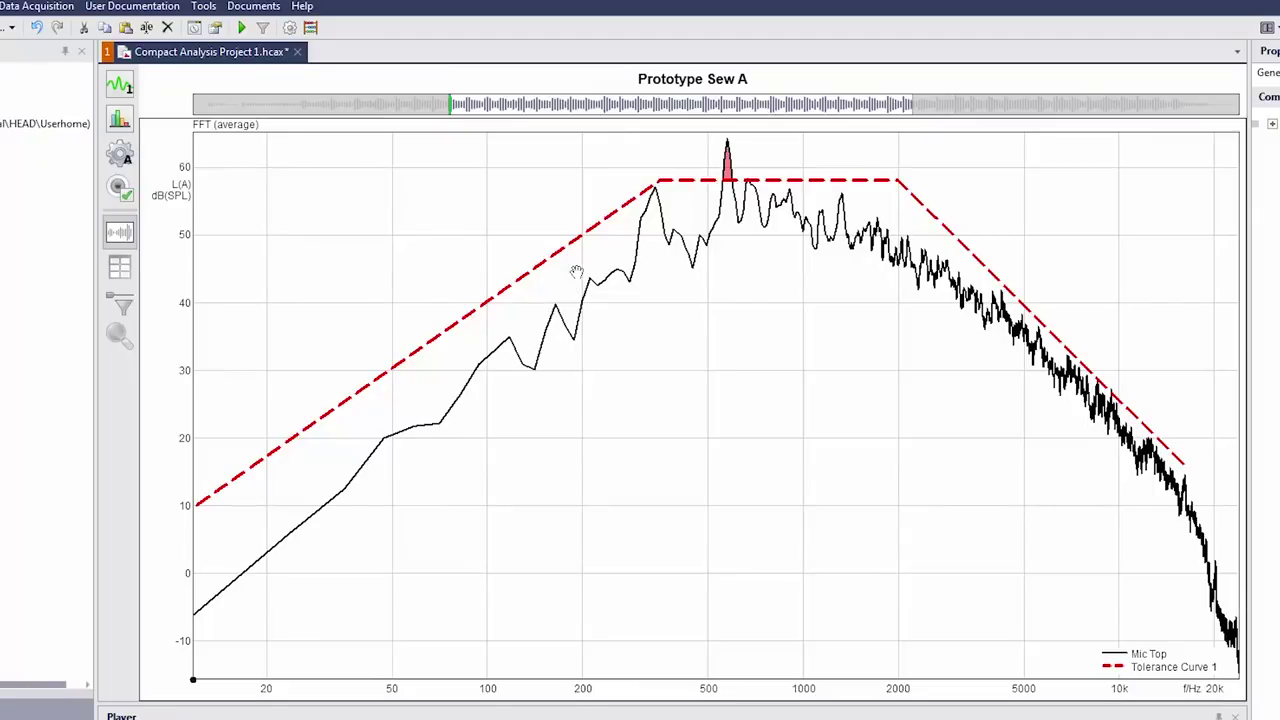
left_click_drag(758, 157, 922, 162)
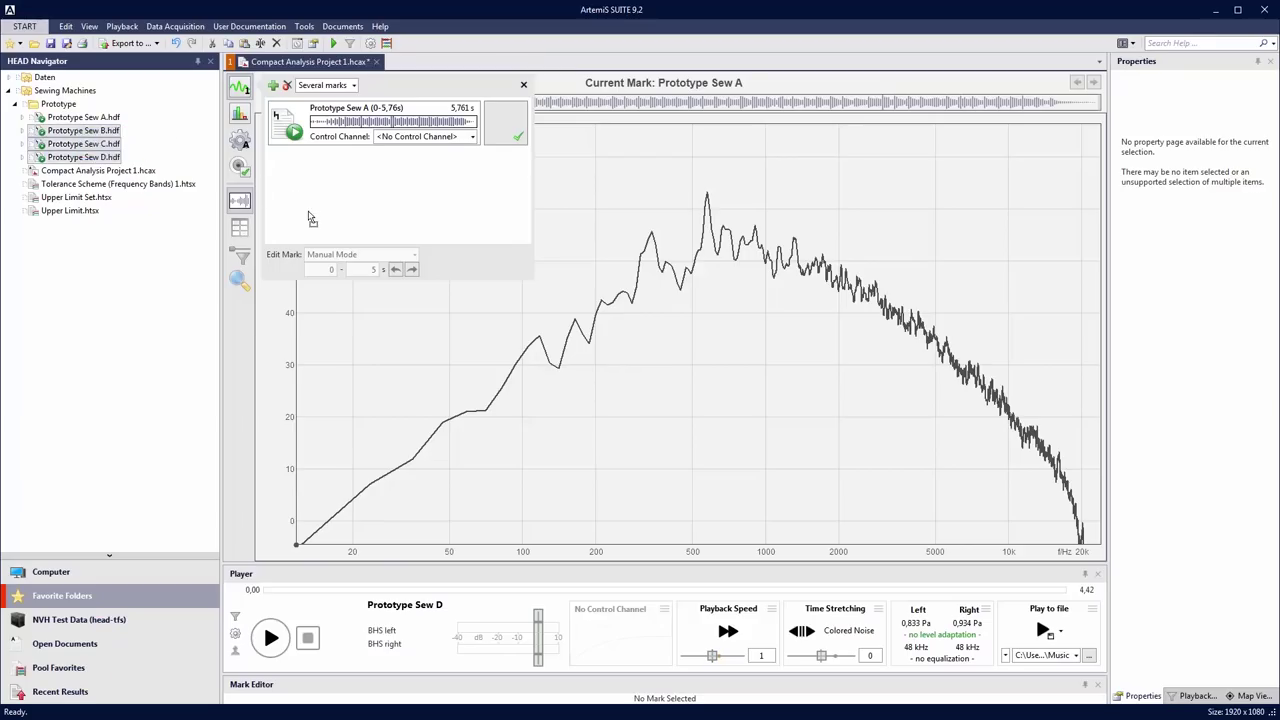
Add Prototype Sew B, C and D as marks and compute Loudness vs. Time for all four.
left_click_drag(310, 218, 311, 218)
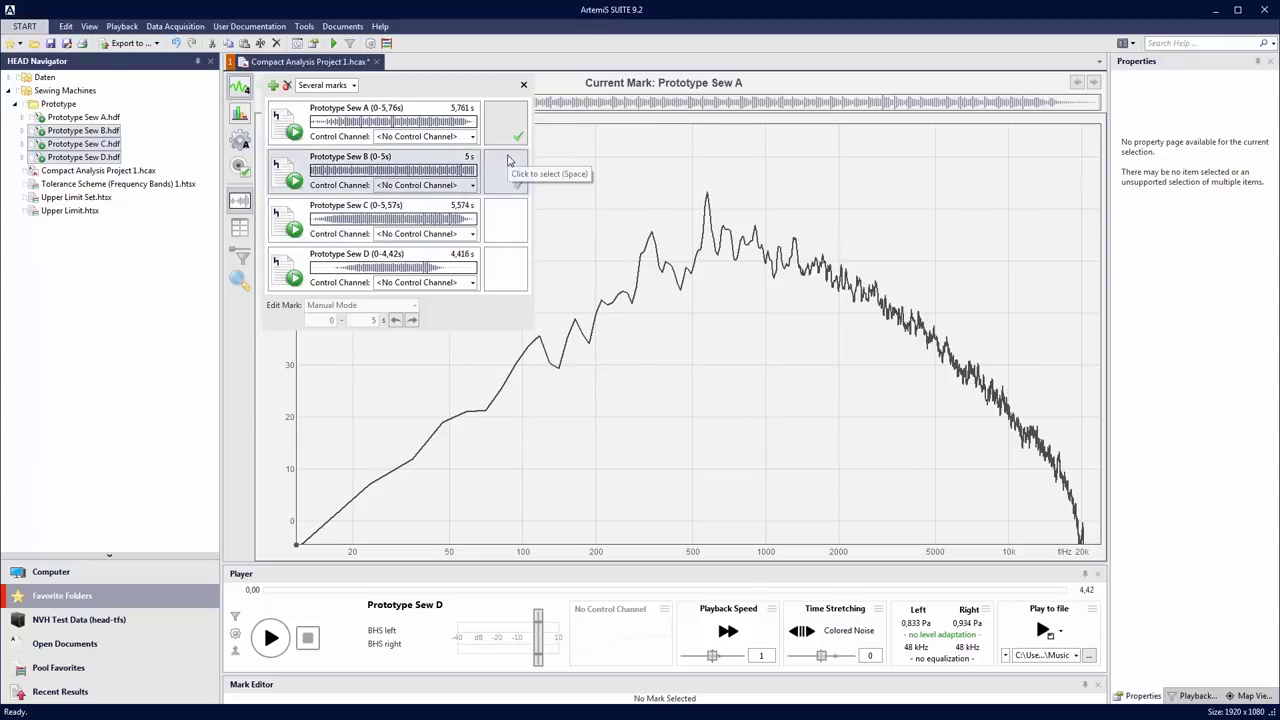
left_click(575, 212)
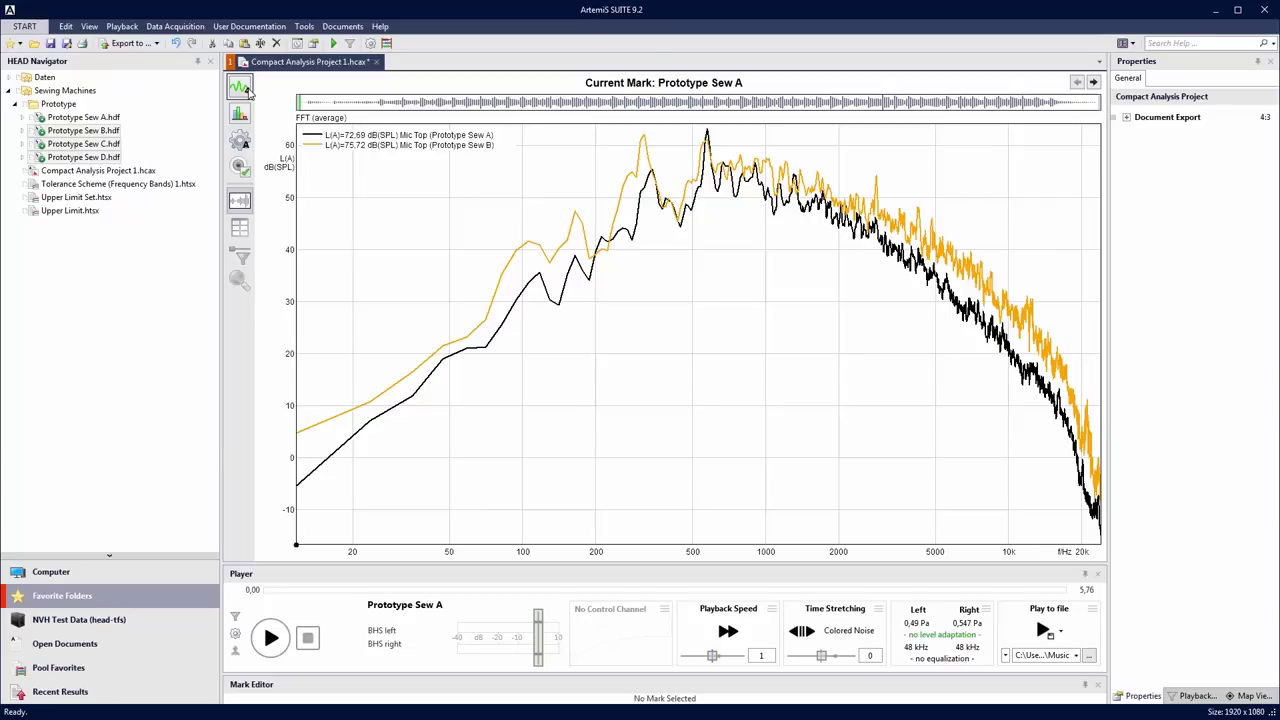
left_click(239, 85)
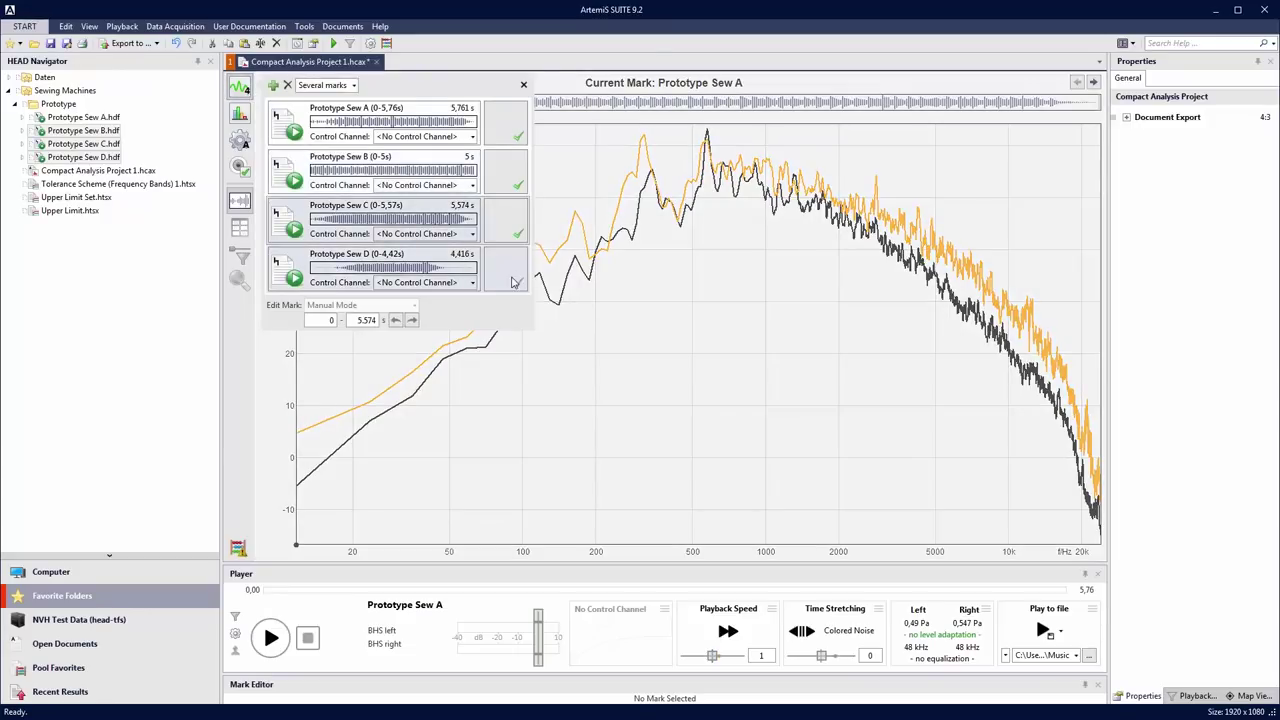
left_click(567, 336)
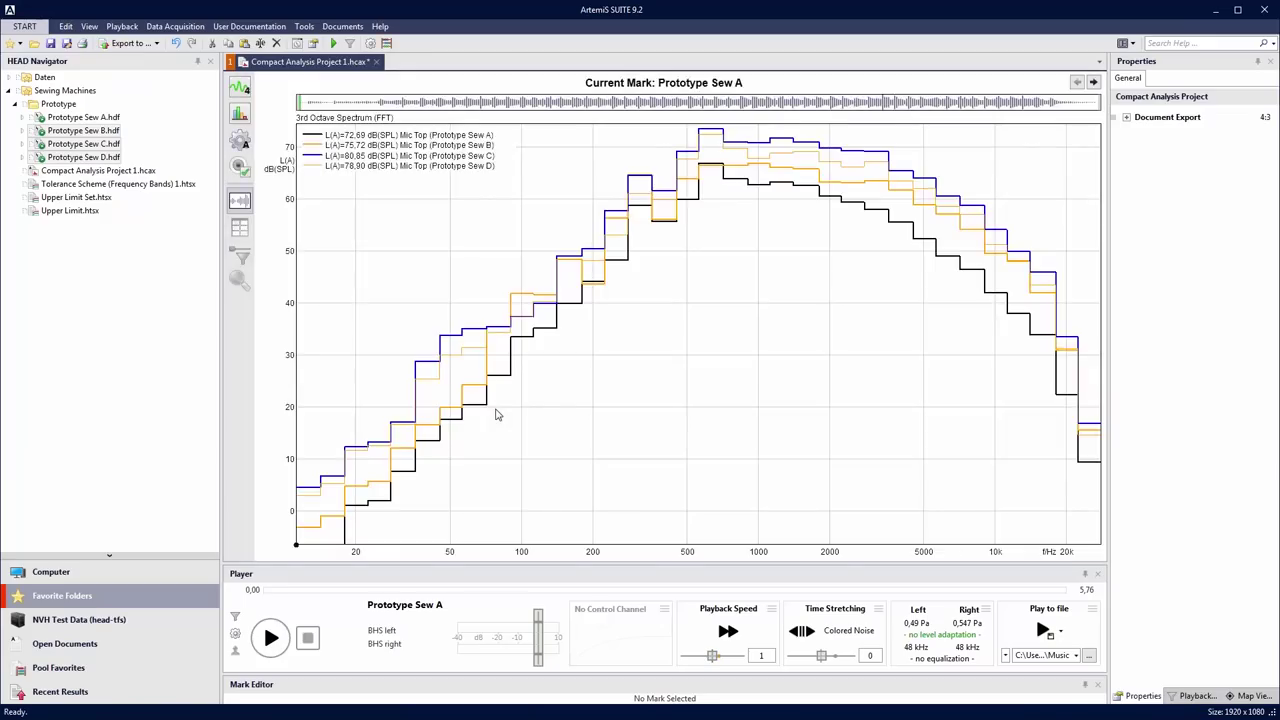
left_click(239, 113)
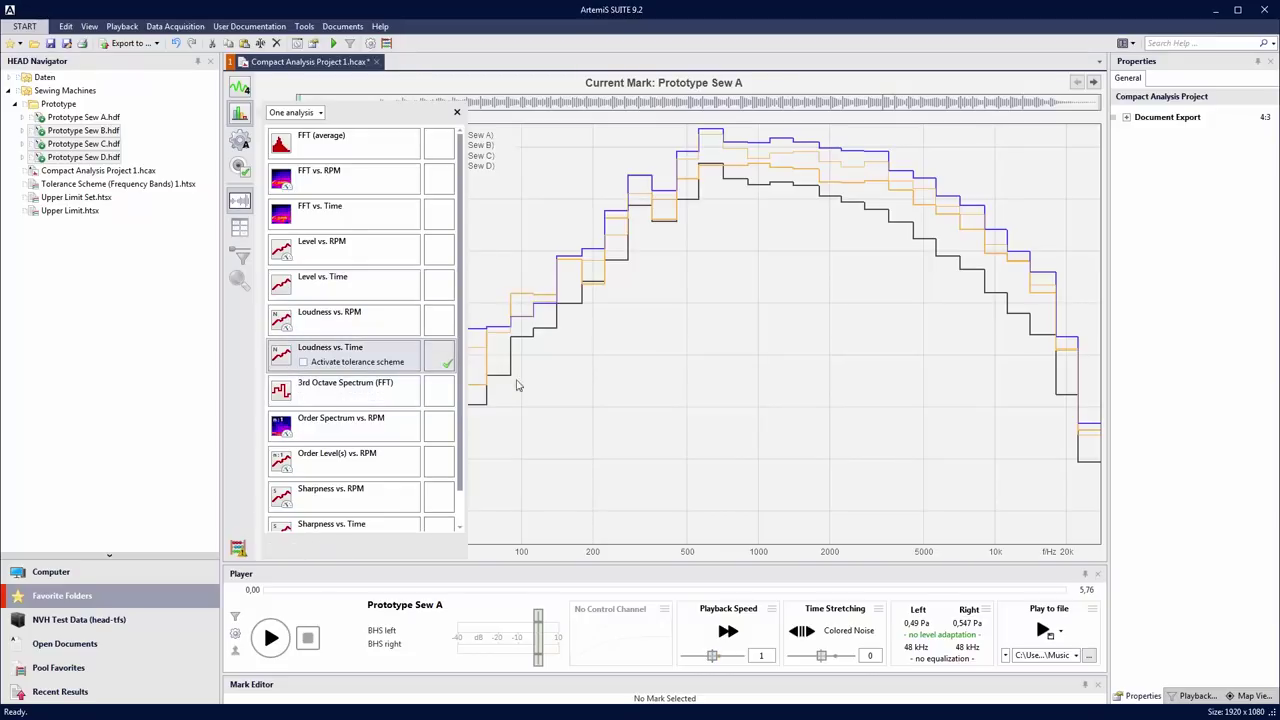
left_click(545, 393)
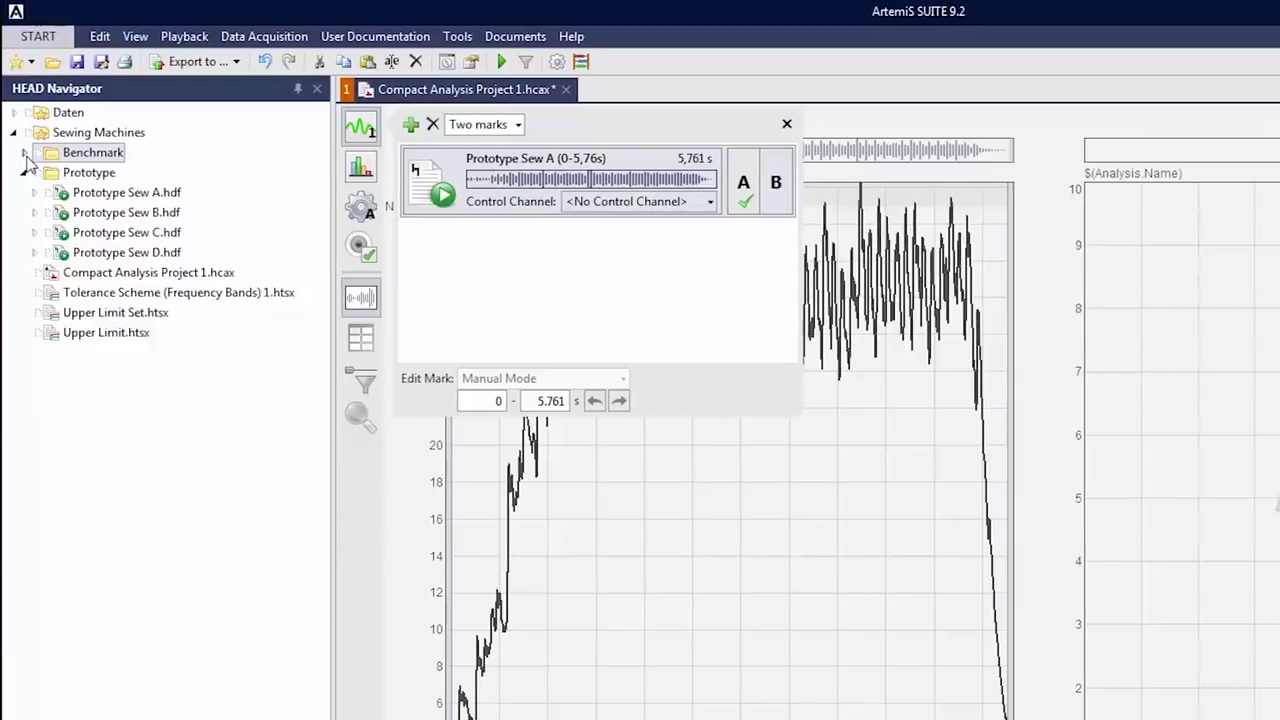
Add Benchmark Sew A from the Benchmark folder as comparison B and zoom the time axis.
double_click(62, 152)
left_click_drag(62, 175, 474, 290)
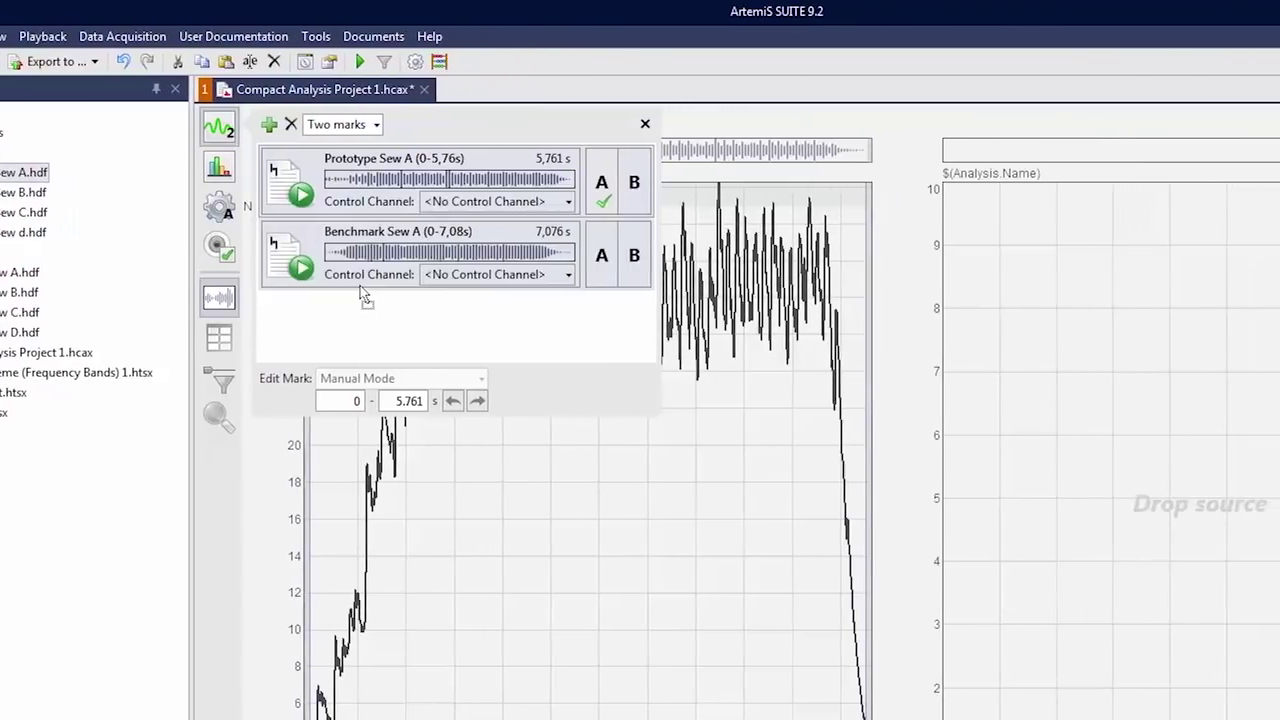
left_click(636, 255)
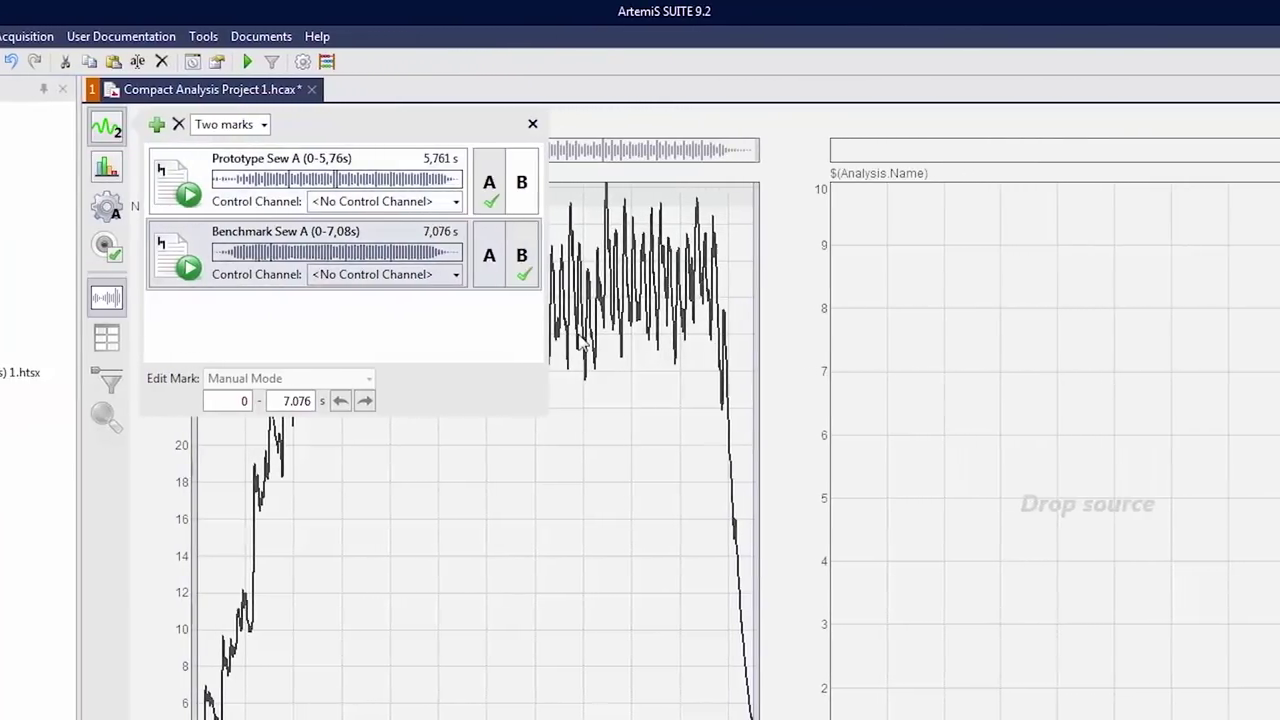
left_click(582, 340)
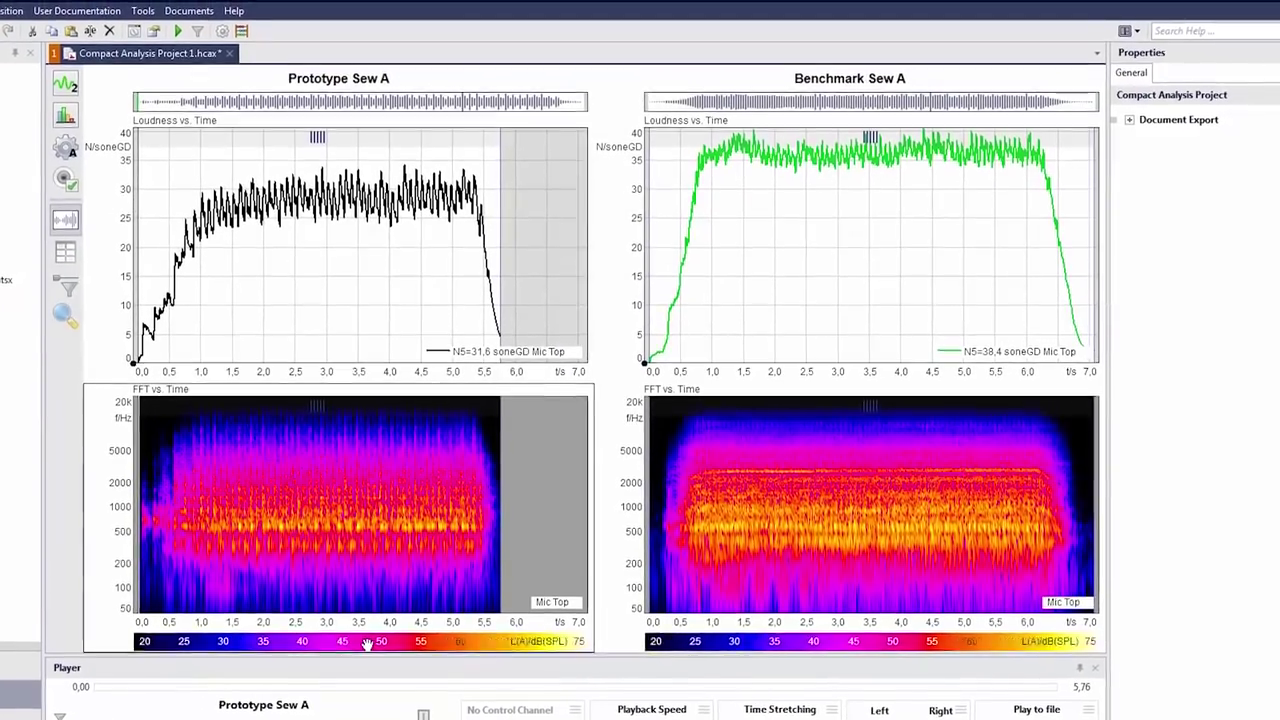
scroll(349, 396, "up", 5)
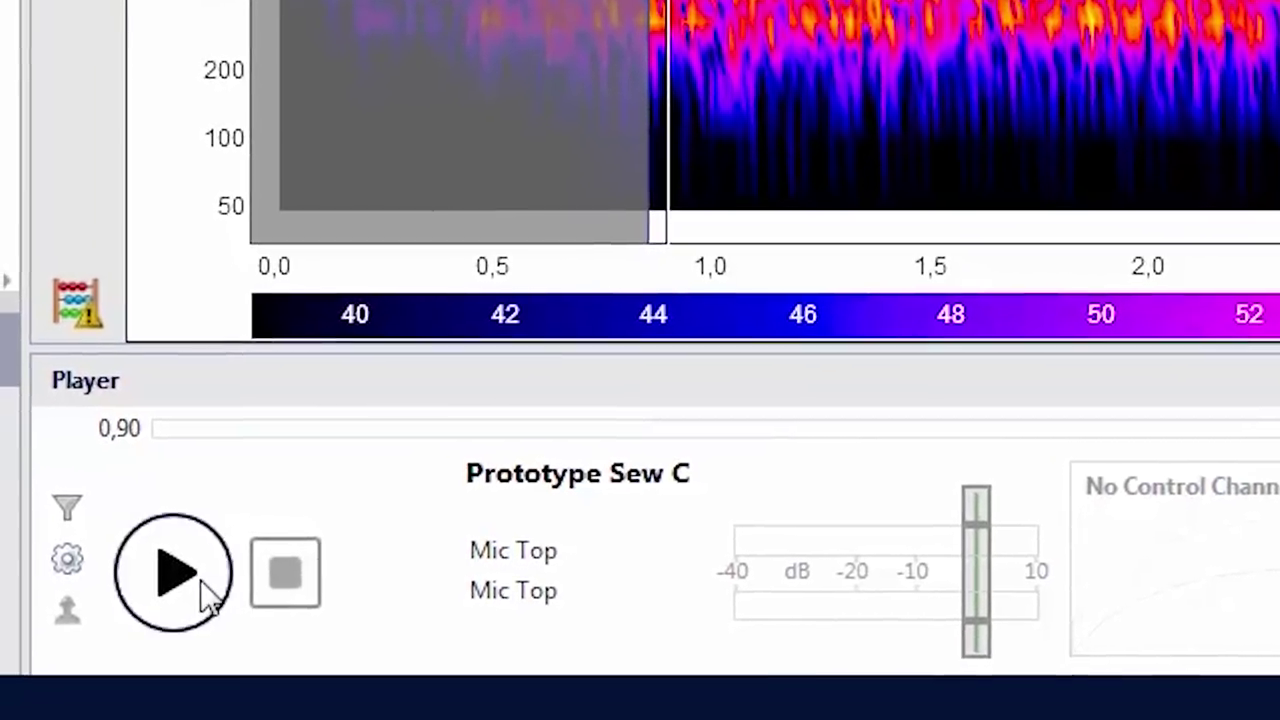
Play Prototype Sew C slowed to 0.19 speed through the BHS left channel.
left_click(205, 590)
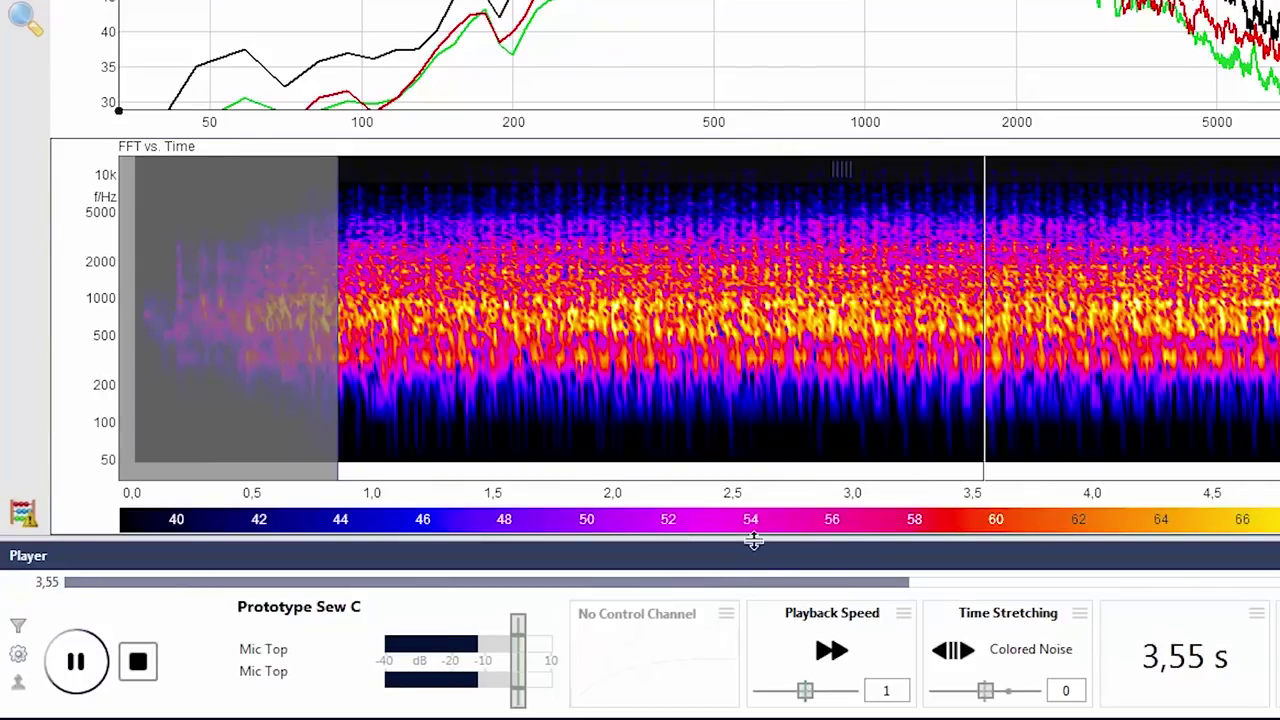
left_click_drag(805, 691, 672, 702)
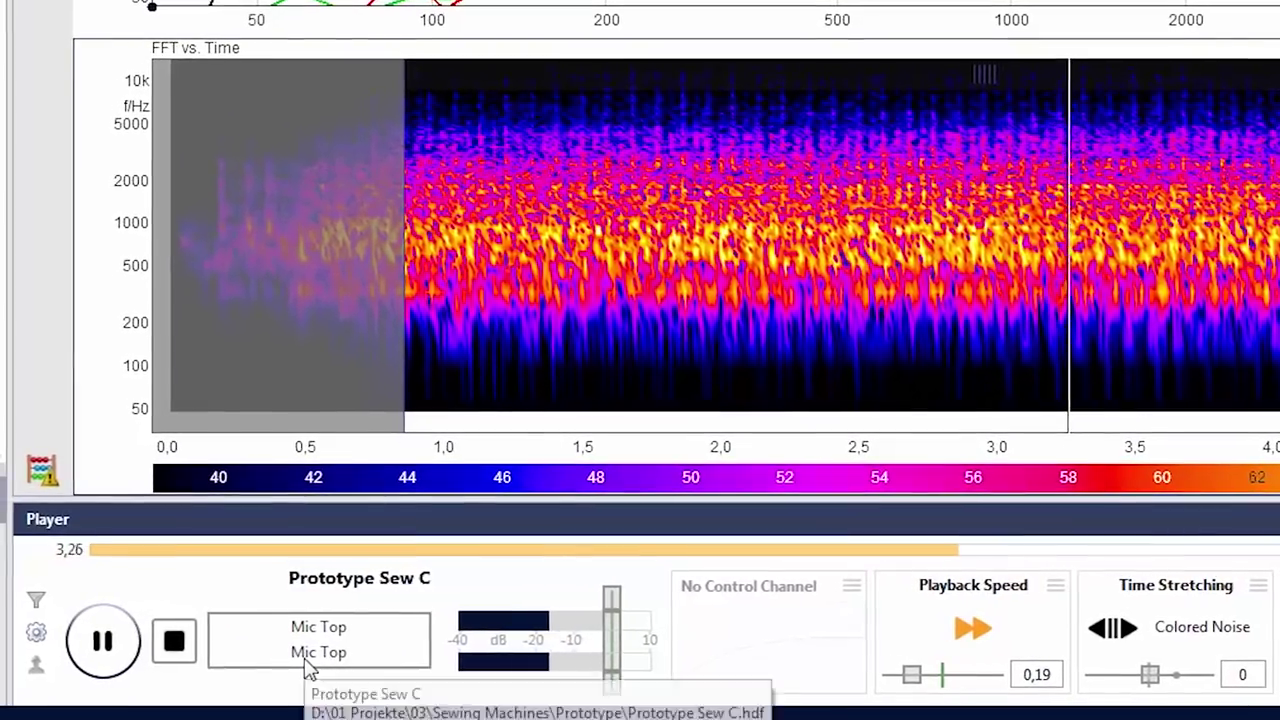
left_click(252, 665)
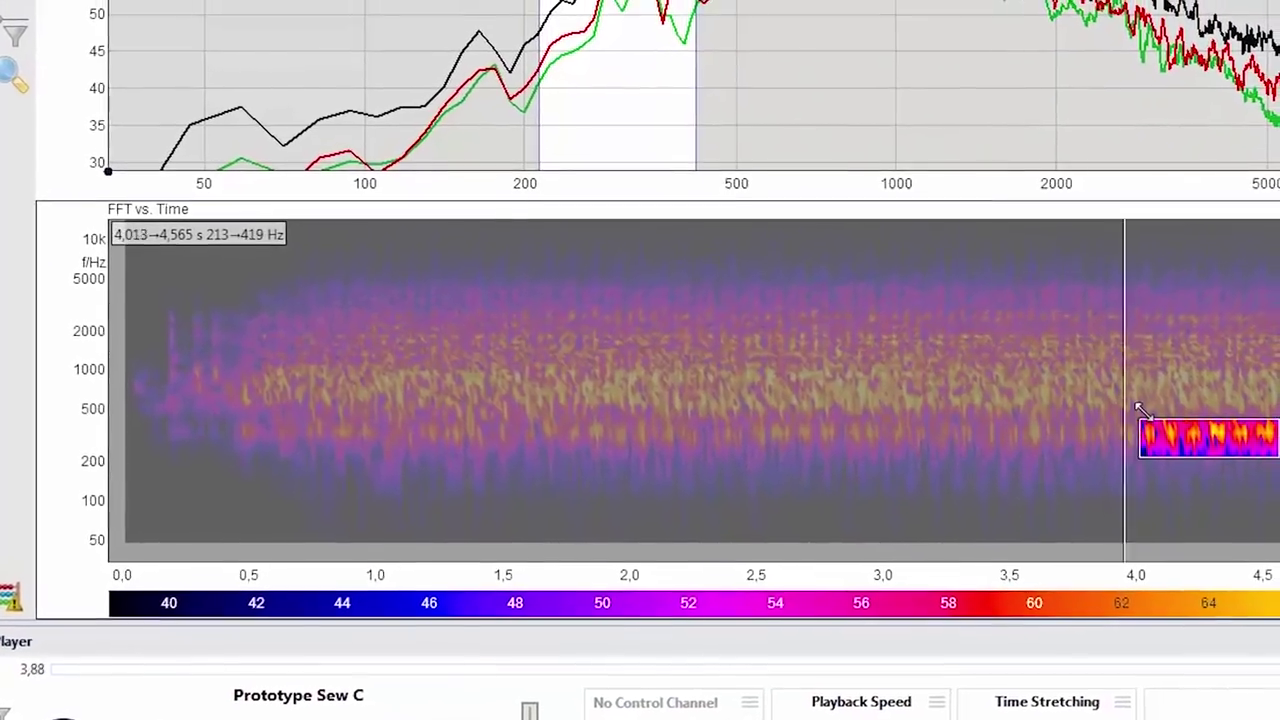
Shrink the spectrogram listening box and move it to 823–2030 Hz at 1.171–1.728 s.
left_click_drag(1140, 410, 1138, 405)
left_click_drag(1154, 474, 1120, 346)
left_click_drag(1080, 390, 430, 443)
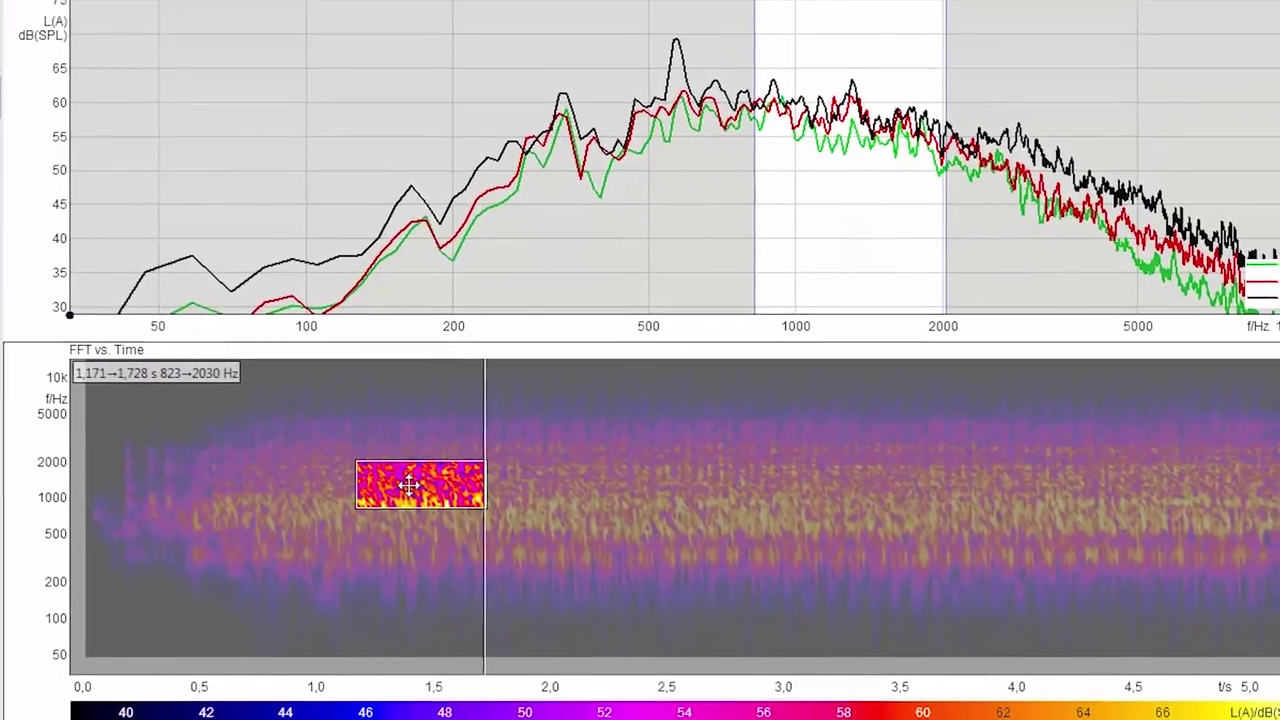
left_click_drag(409, 486, 181, 499)
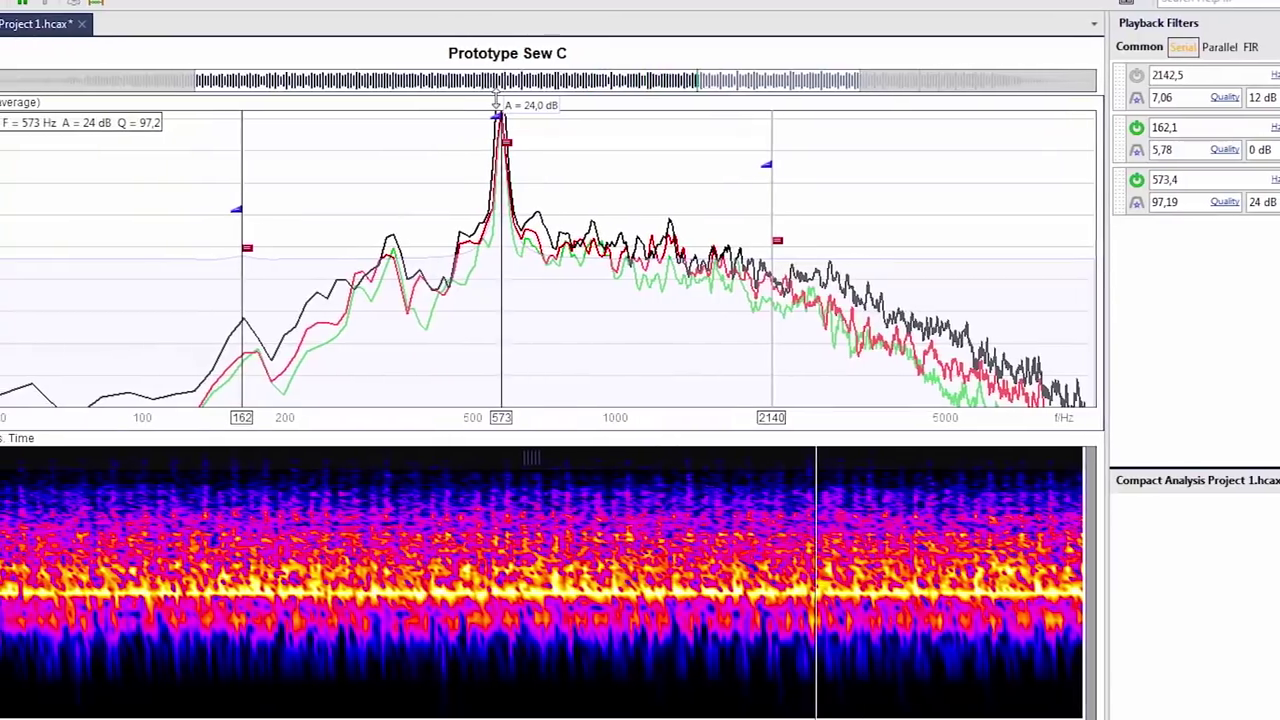
Raise the 573 Hz filter's gain and boost the 162 Hz filter to 17 dB.
left_click_drag(548, 292, 583, 250)
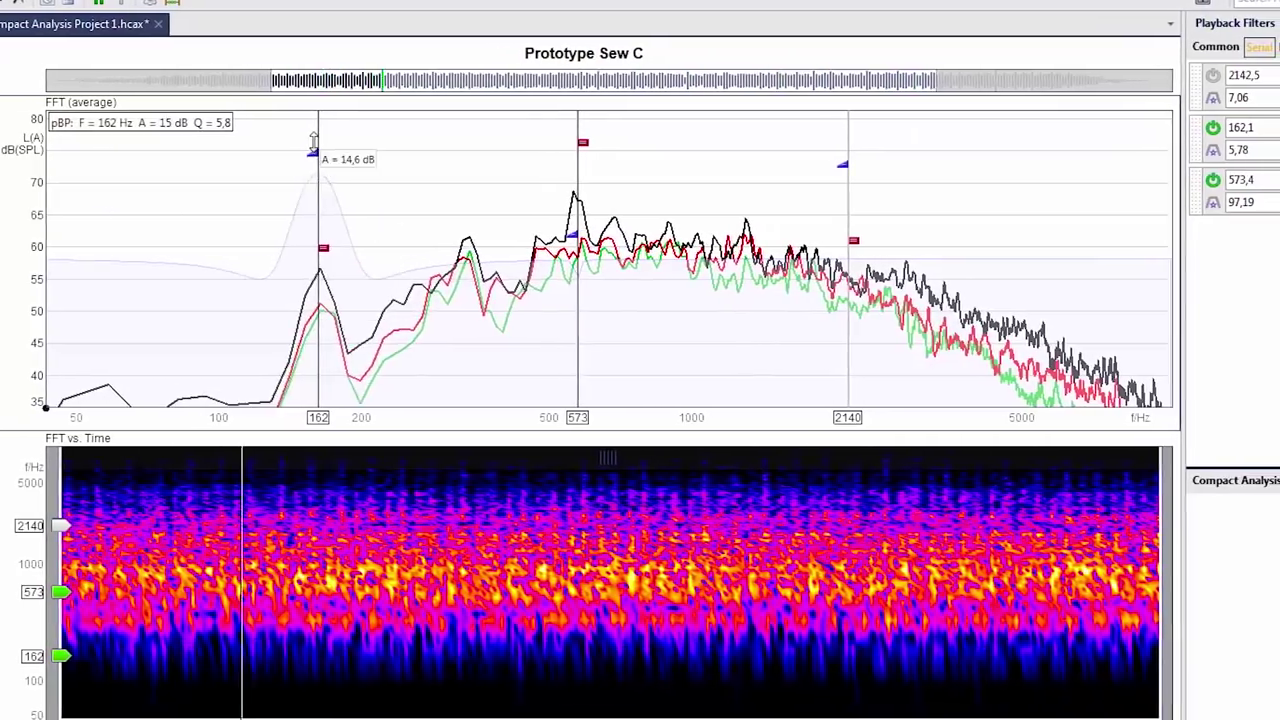
left_click_drag(313, 145, 328, 168)
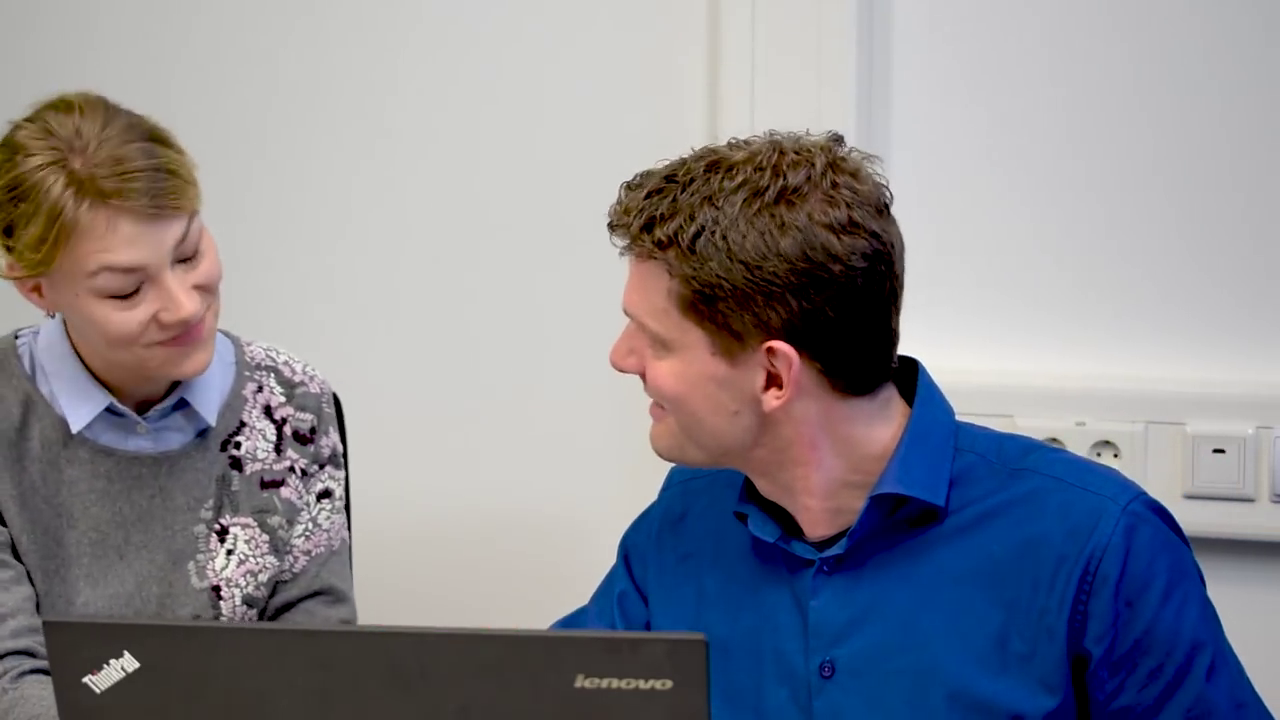
Mark the chart area on the slide with 4:3 page format and slide-based content layout.
left_click_drag(637, 594, 1016, 260)
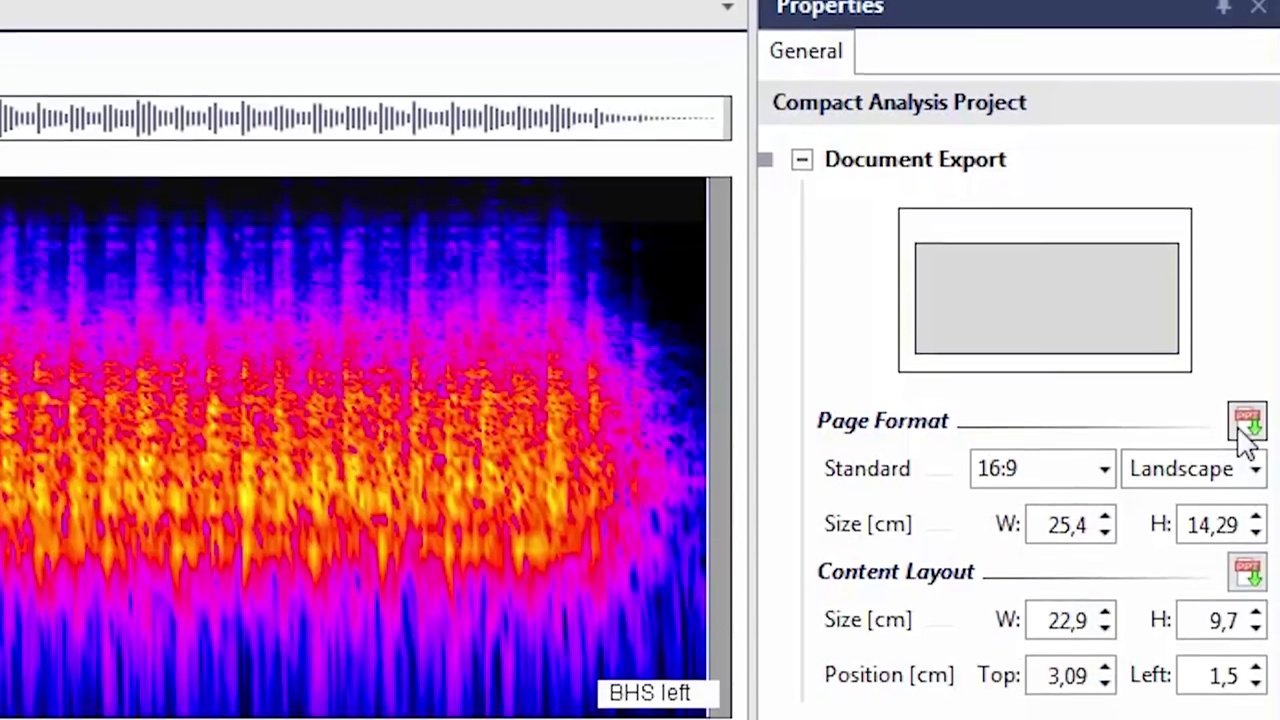
left_click(1247, 430)
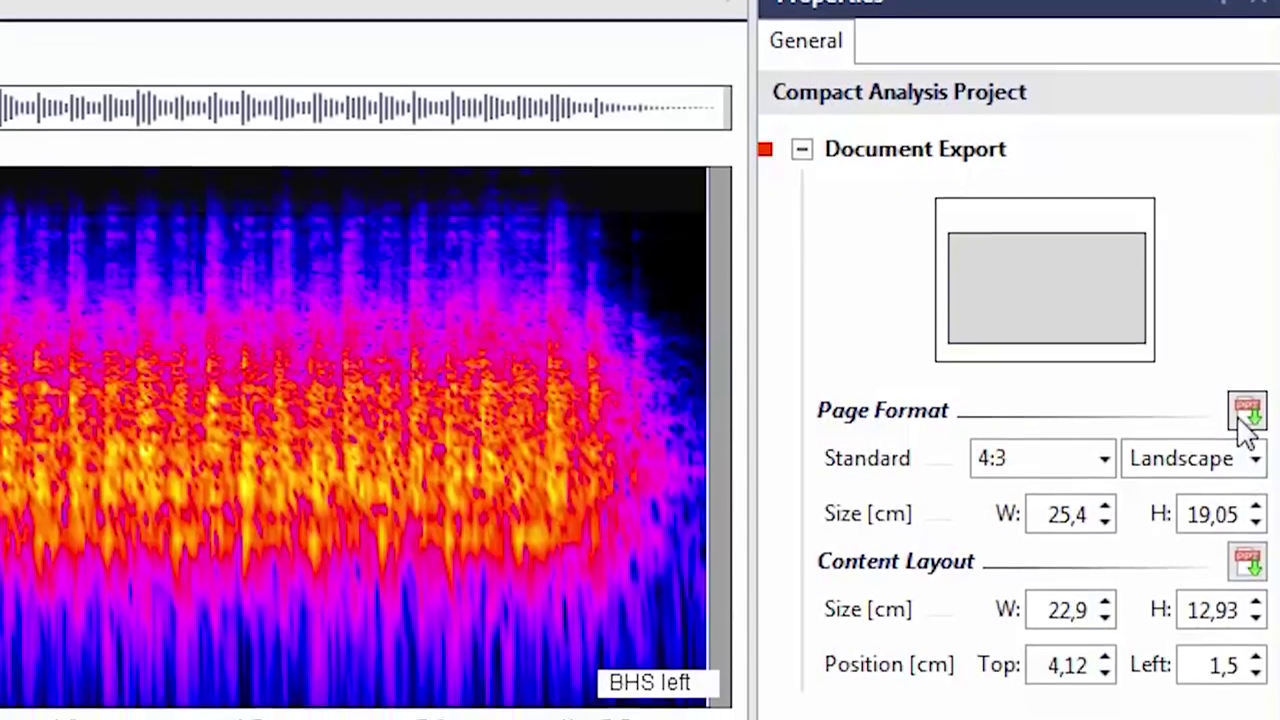
left_click(1247, 562)
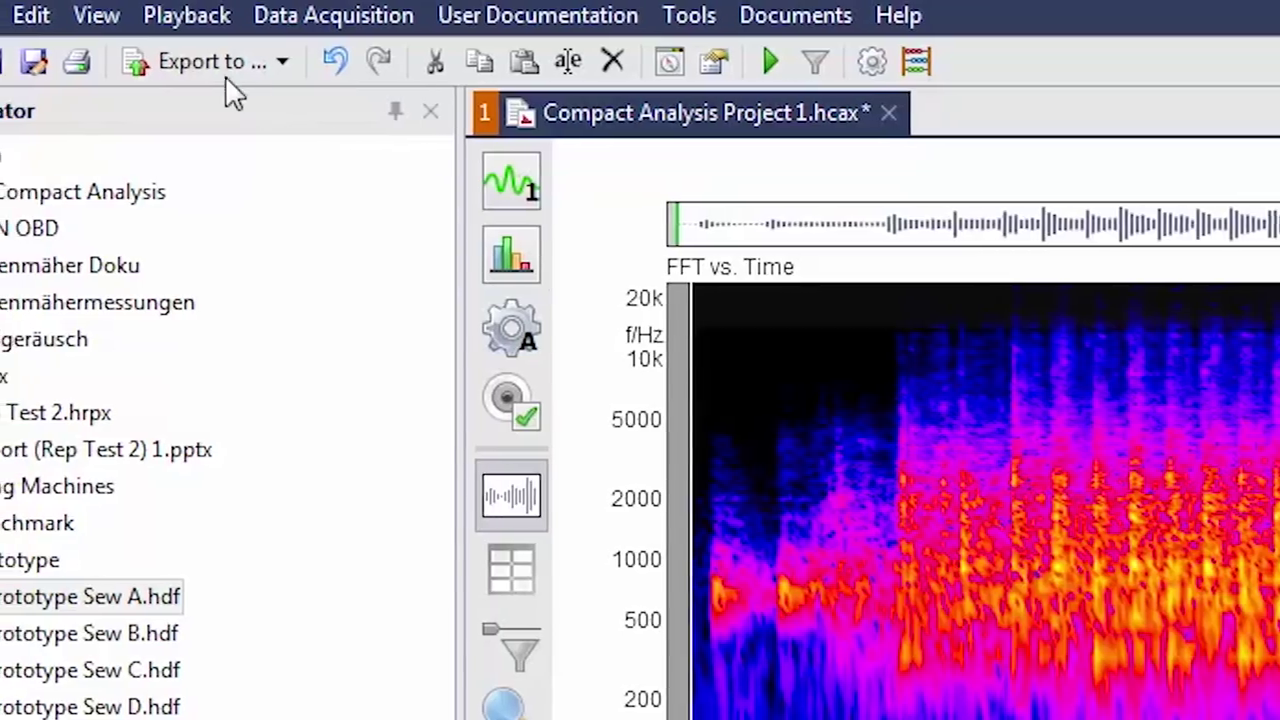
Export the chart to the active PowerPoint presentation and review the Prototype vs. Benchmark slides.
left_click(225, 75)
left_click(295, 157)
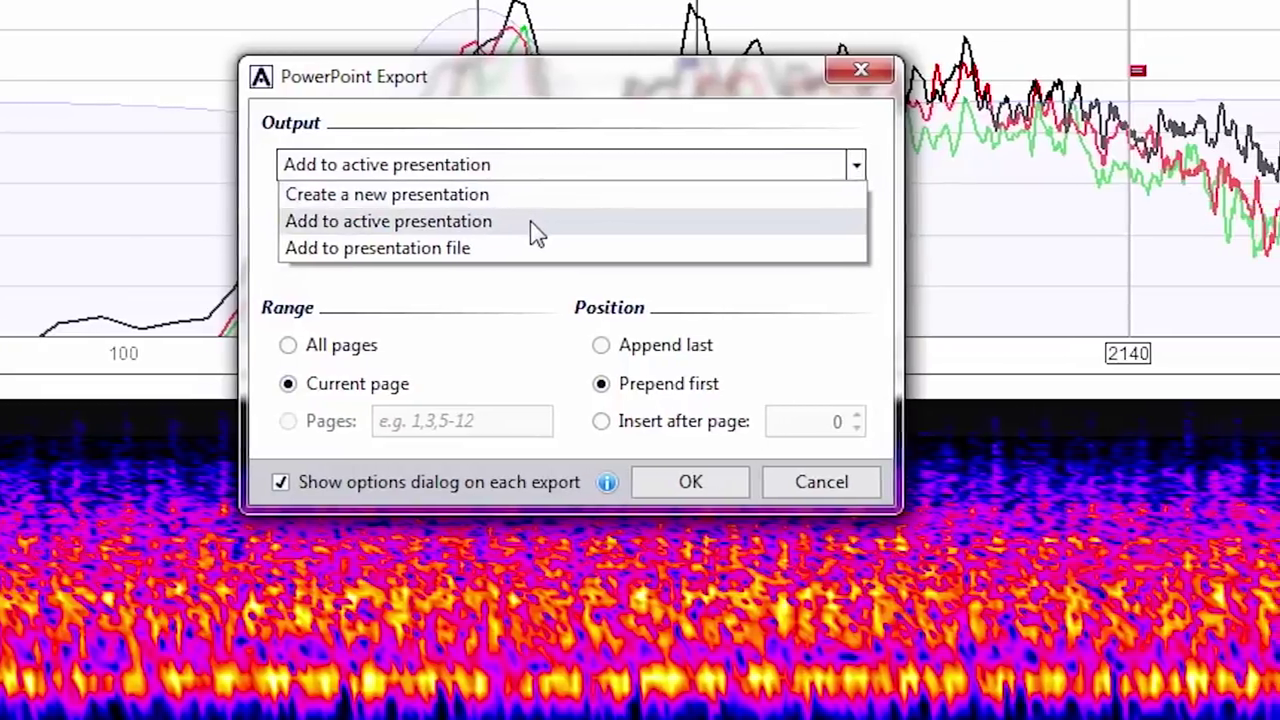
left_click(525, 224)
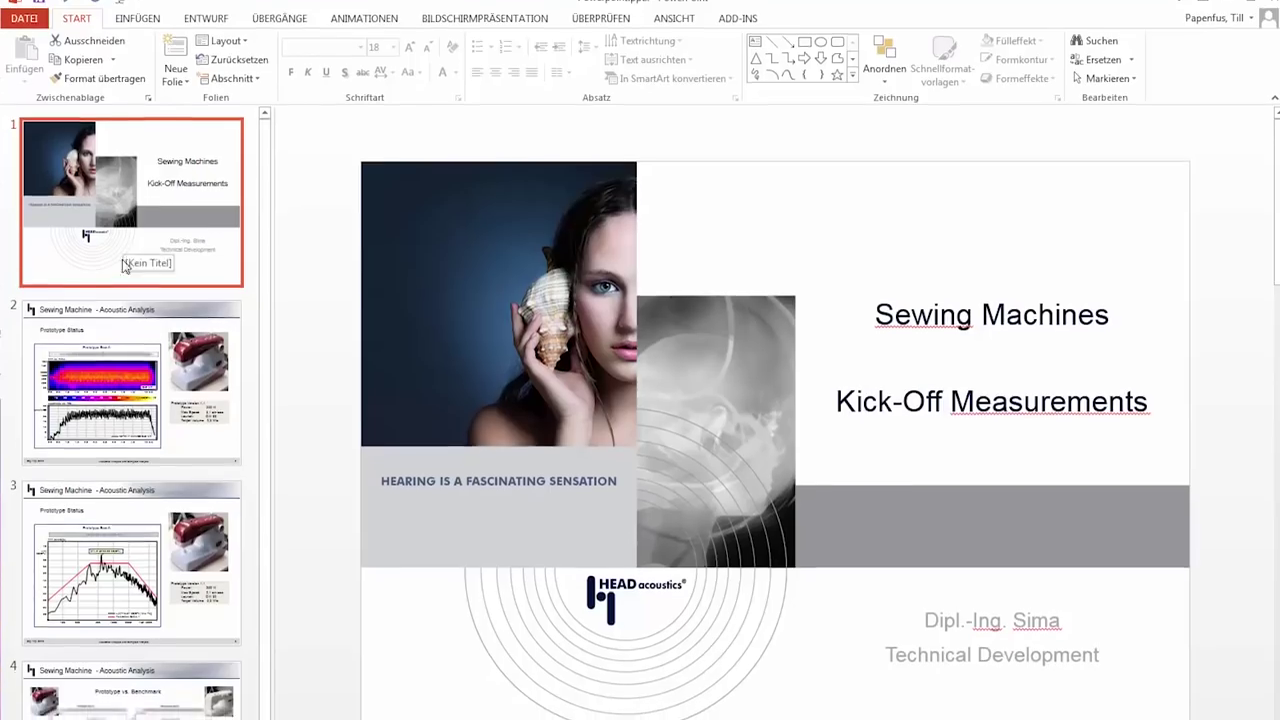
left_click(135, 370)
left_click(130, 540)
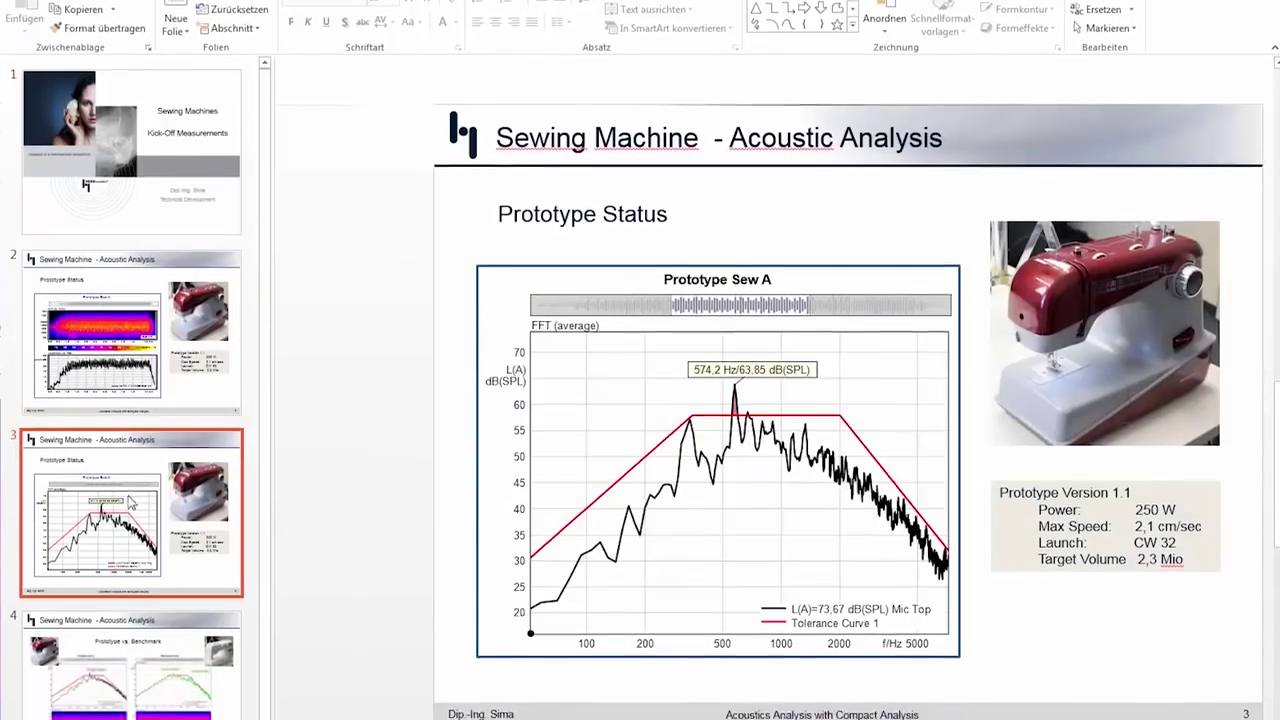
left_click(135, 665)
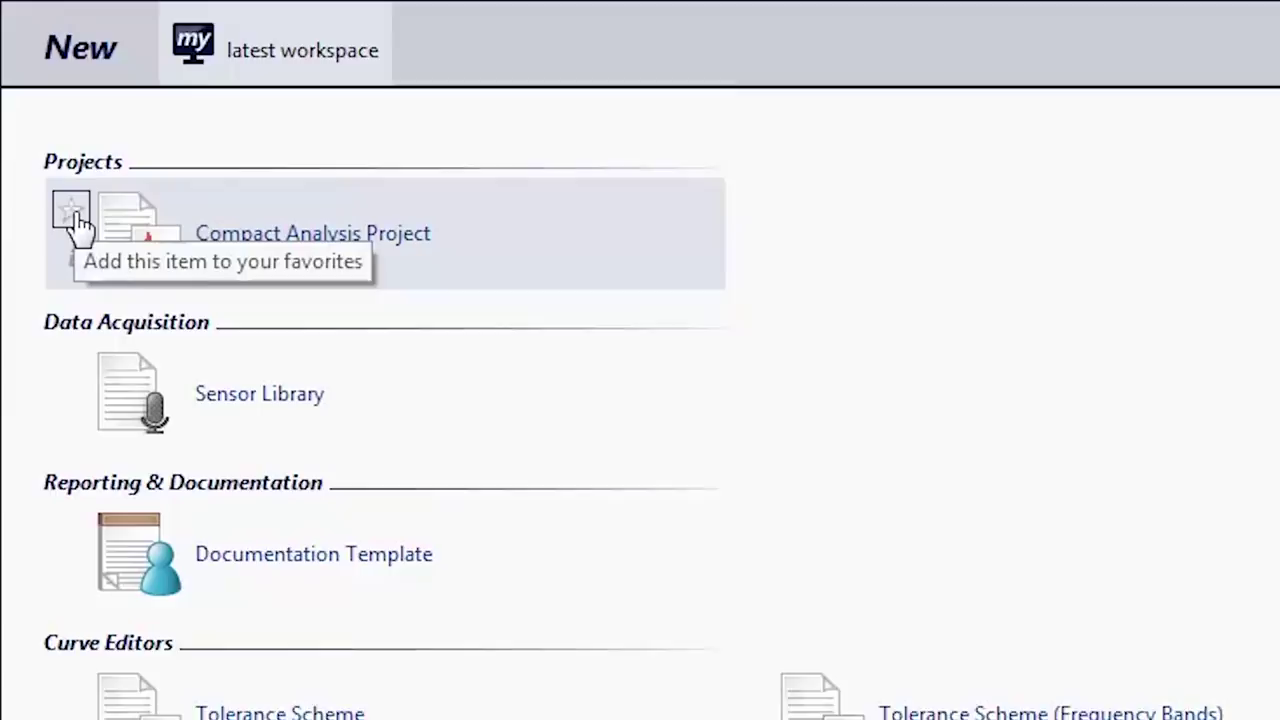
left_click(75, 215)
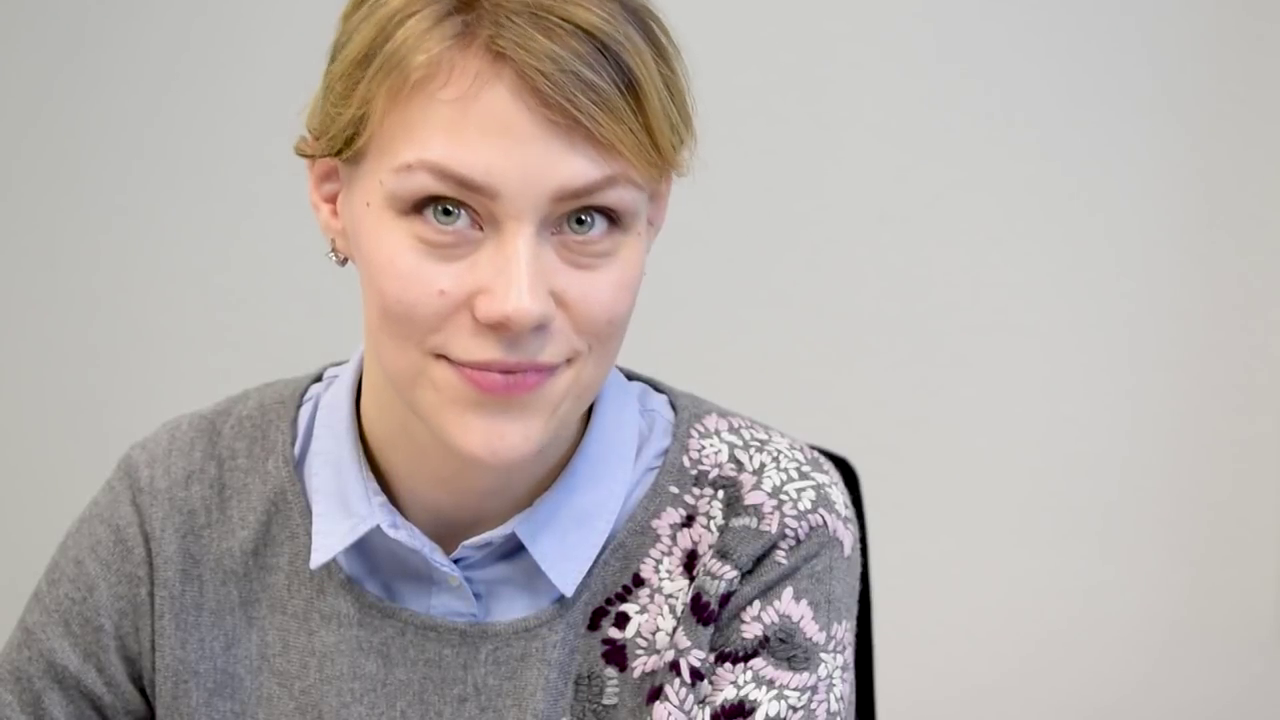